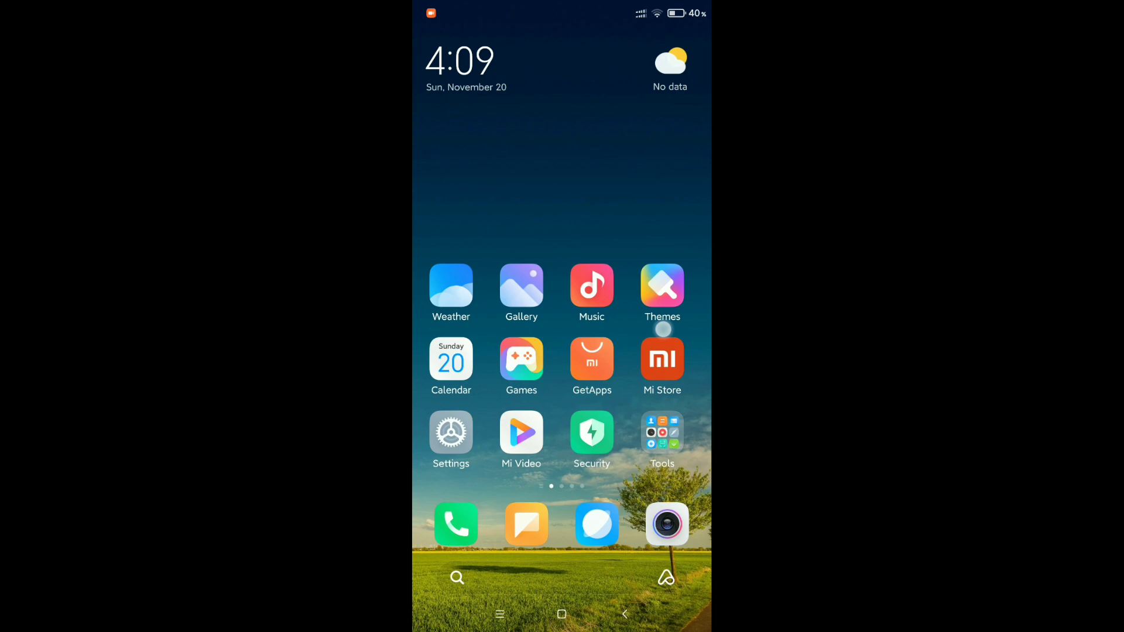
# - Browse the home screen pages, then return to the first page with the clock
pyautogui.moveTo(684, 334)
pyautogui.mouseDown()
pyautogui.moveTo(492, 332)
pyautogui.moveTo(685, 333)
pyautogui.mouseUp()
pyautogui.moveTo(491, 334); pyautogui.dragTo(685, 333)
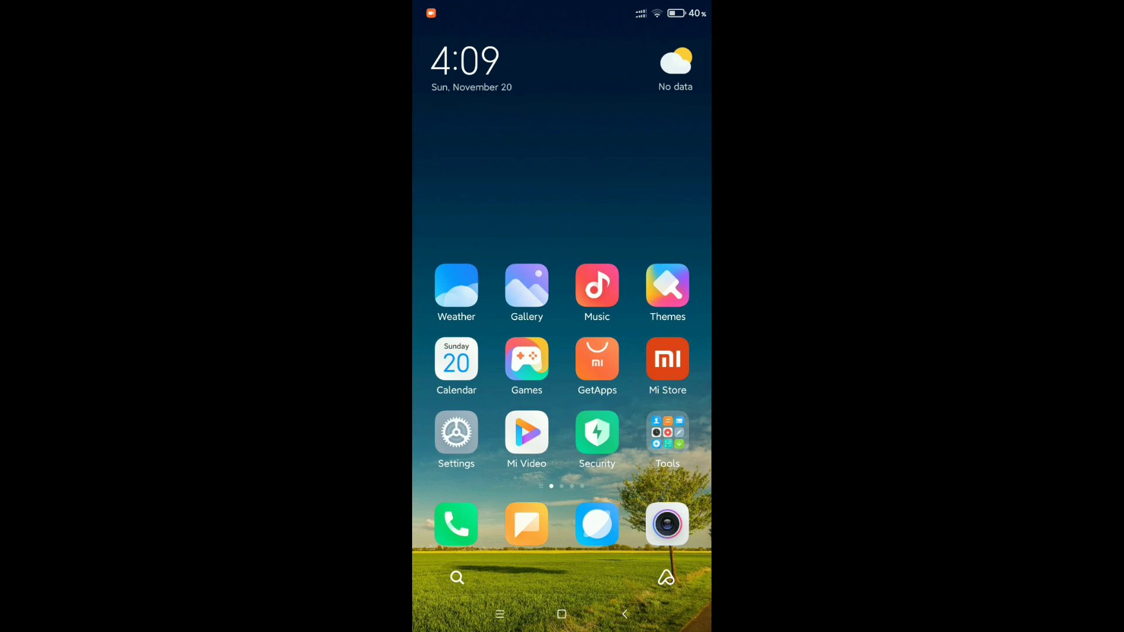
pyautogui.moveTo(667, 298); pyautogui.dragTo(456, 299)
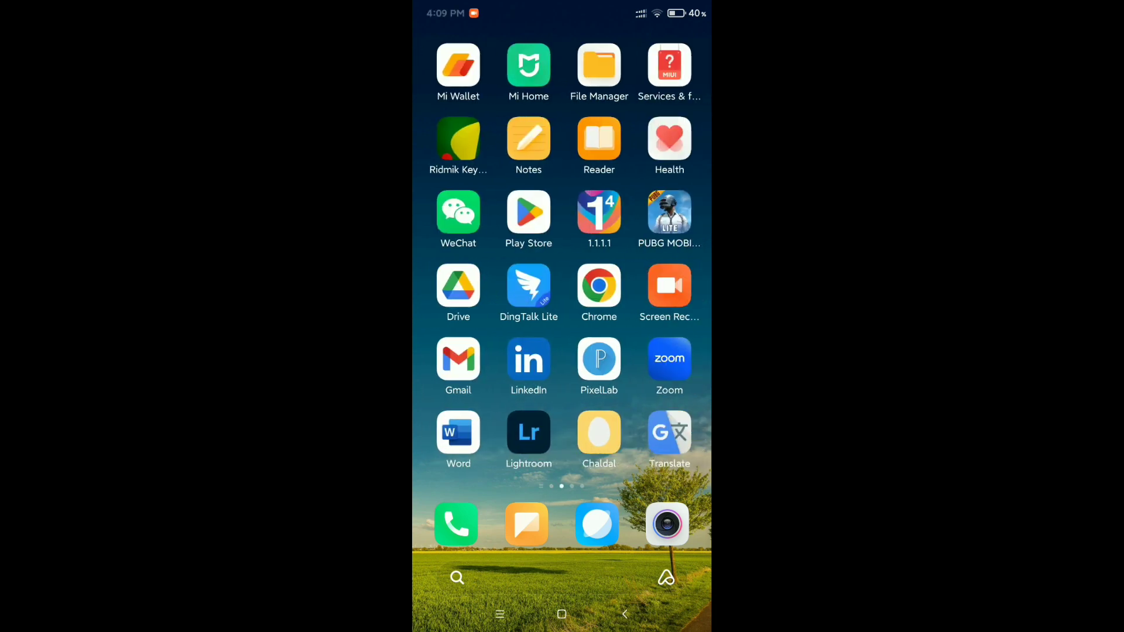
pyautogui.moveTo(668, 299)
pyautogui.mouseDown()
pyautogui.moveTo(456, 298)
pyautogui.moveTo(667, 316)
pyautogui.mouseUp()
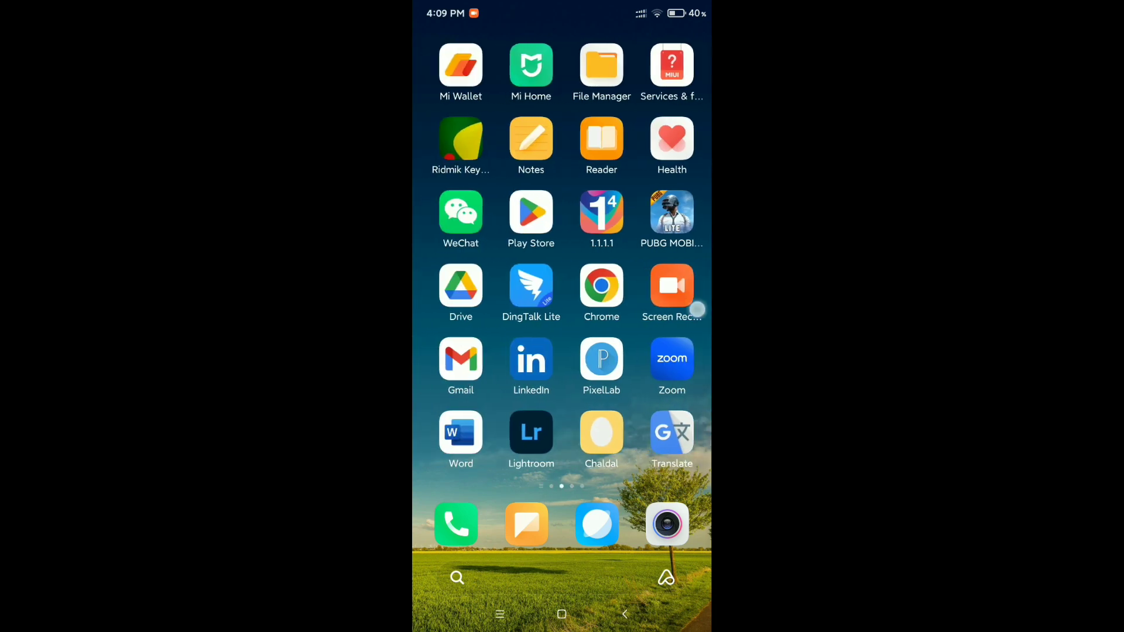
pyautogui.moveTo(456, 316); pyautogui.dragTo(668, 316)
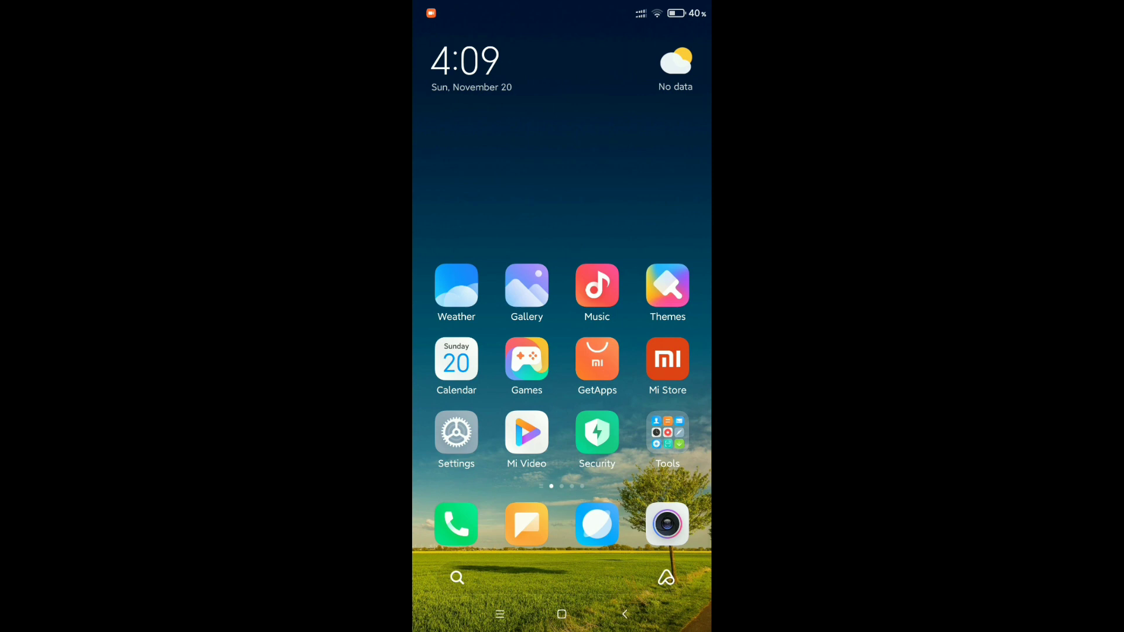
# - Pull down and fully expand quick settings, then show the toggle page containing Battery saver
pyautogui.moveTo(639, 9); pyautogui.dragTo(640, 351)
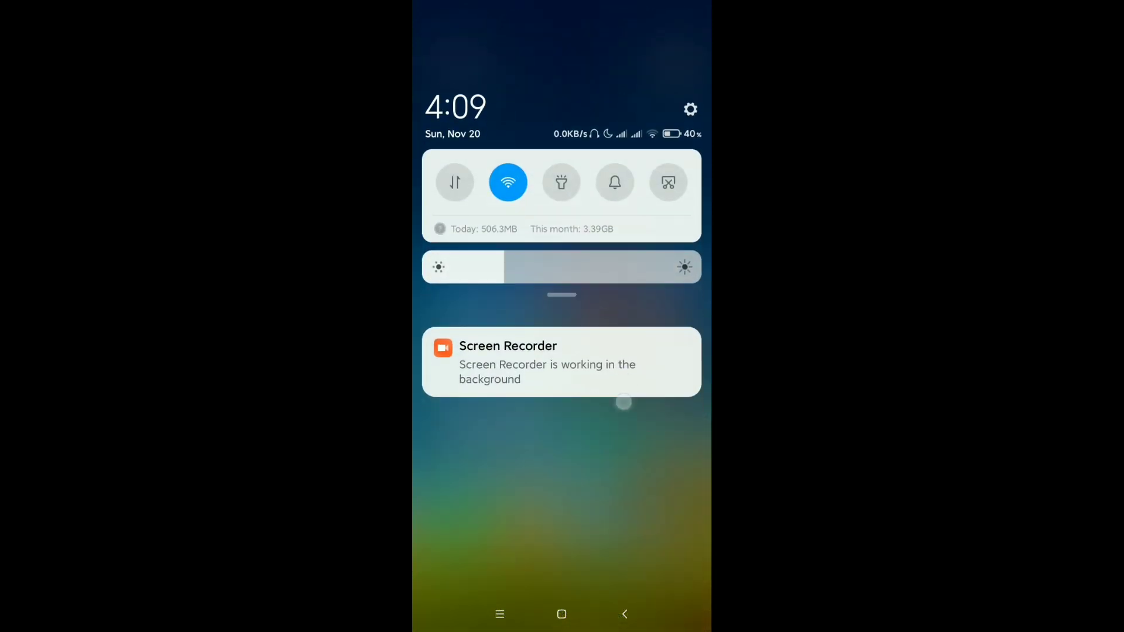
pyautogui.moveTo(561, 235); pyautogui.dragTo(561, 412)
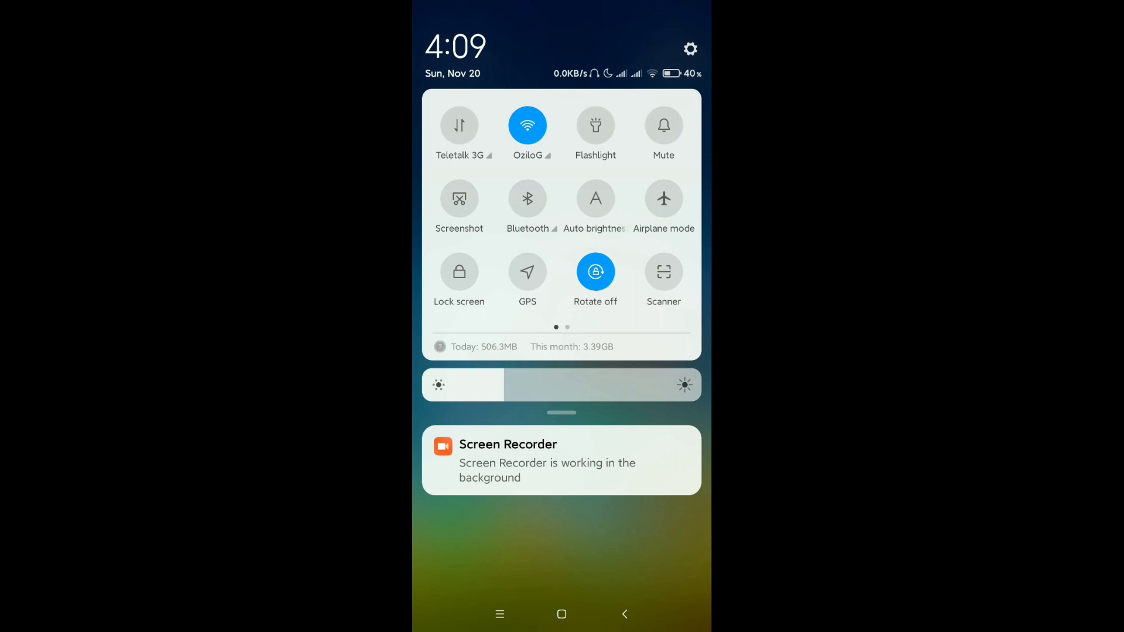
pyautogui.moveTo(650, 202); pyautogui.dragTo(456, 202)
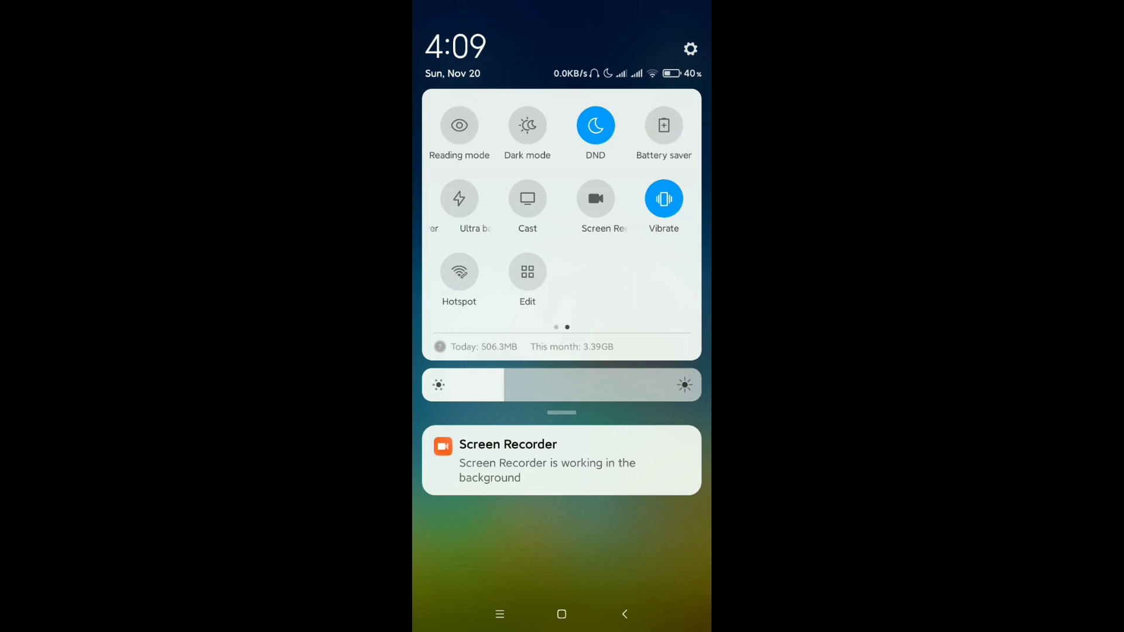
# - Switch the Battery saver tile on so it turns blue alongside DND and Vibrate
pyautogui.click(664, 132)
pyautogui.click(664, 125)
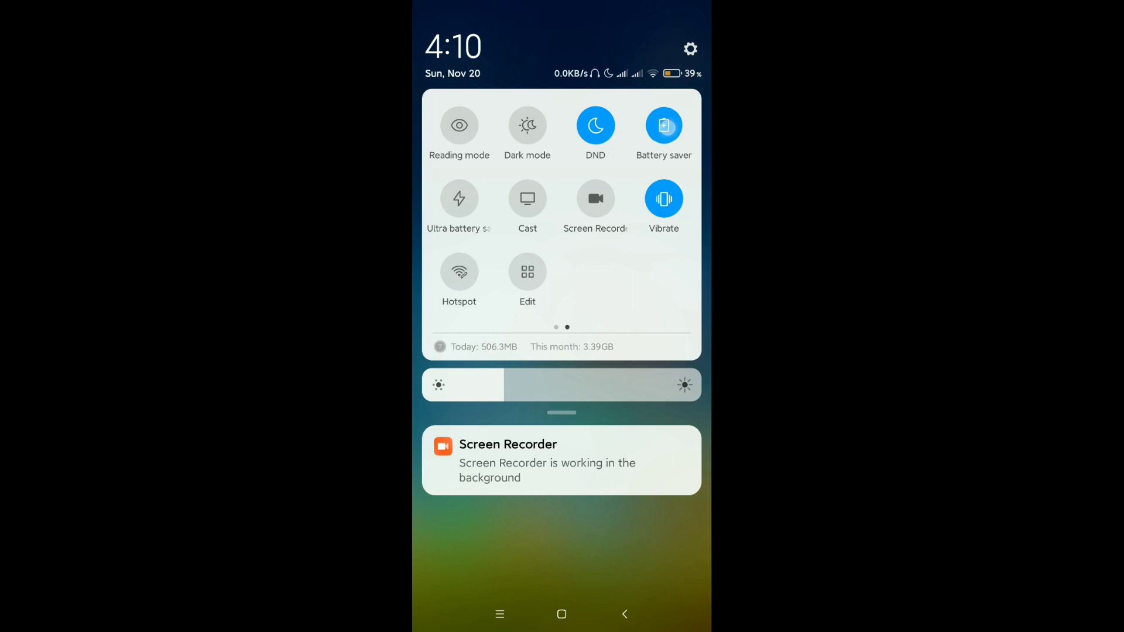
# - Switch the Battery saver tile back off to grey and close the shade
pyautogui.click(663, 126)
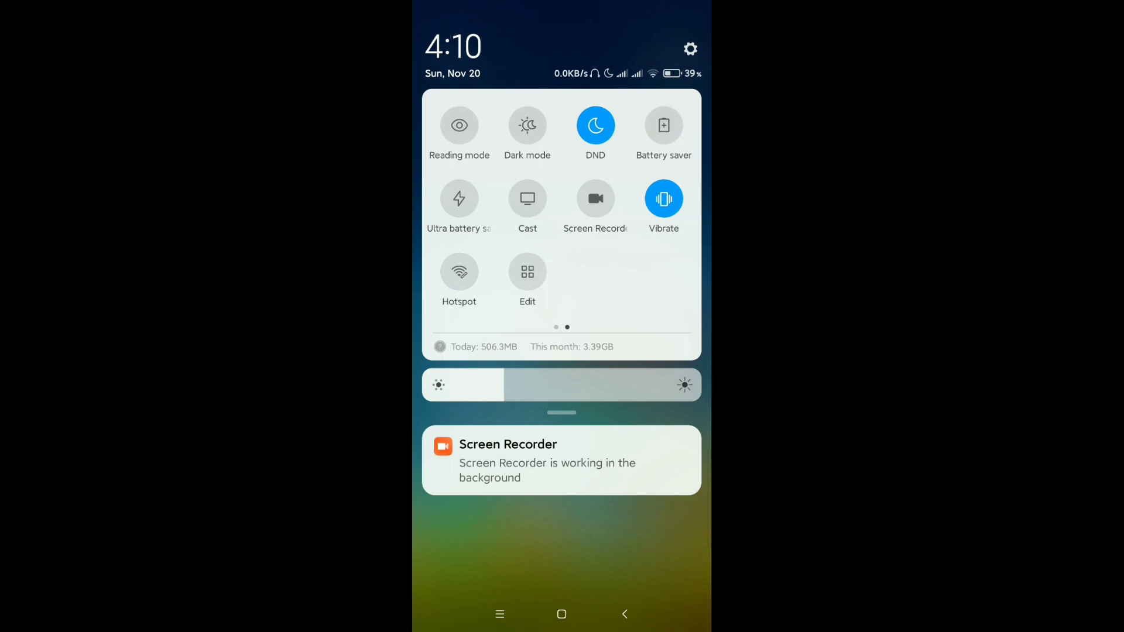
pyautogui.press('Escape')
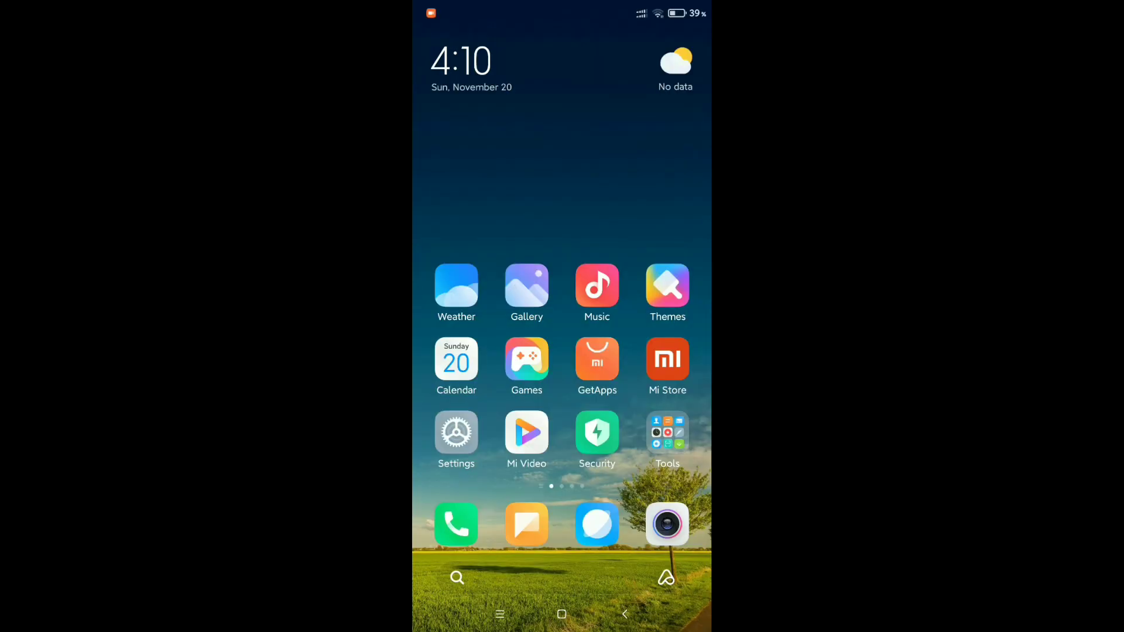